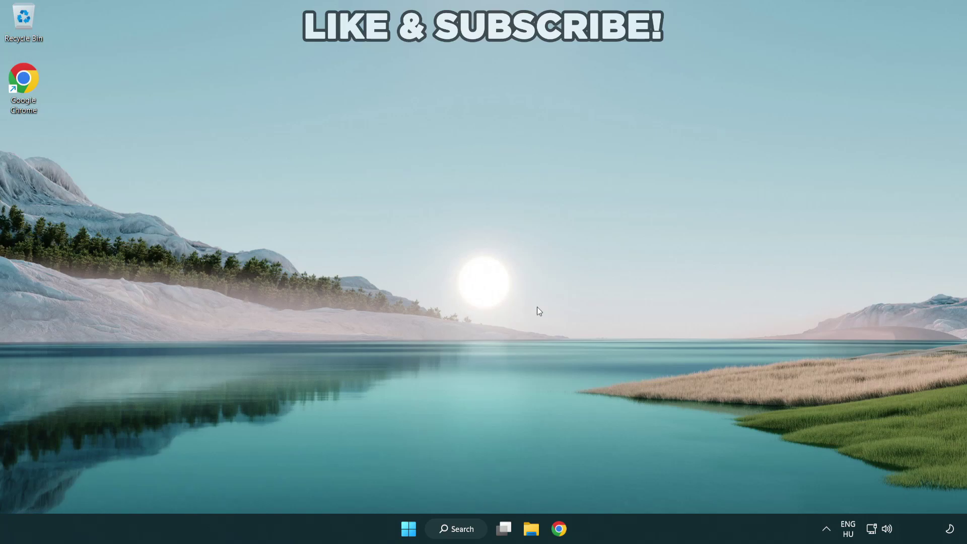
# - Switch the audio output from CABLE Input to Speakers (High Definition Audio Device) in Quick Settings
pyautogui.click(888, 529)
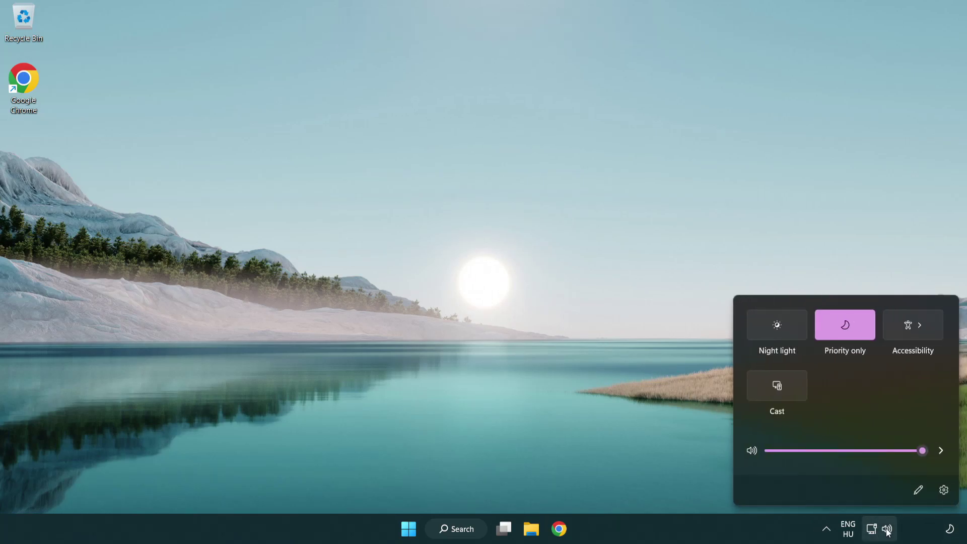
pyautogui.click(940, 451)
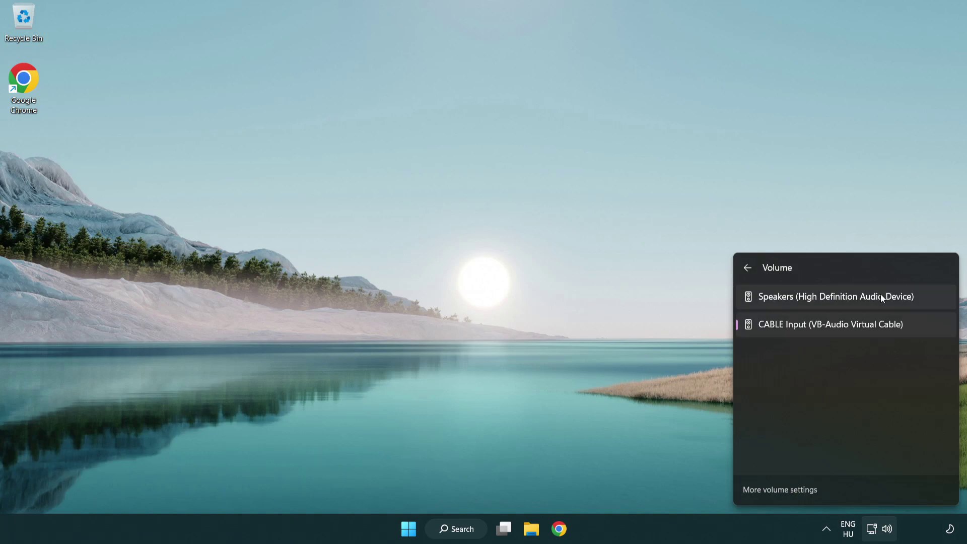
pyautogui.click(927, 299)
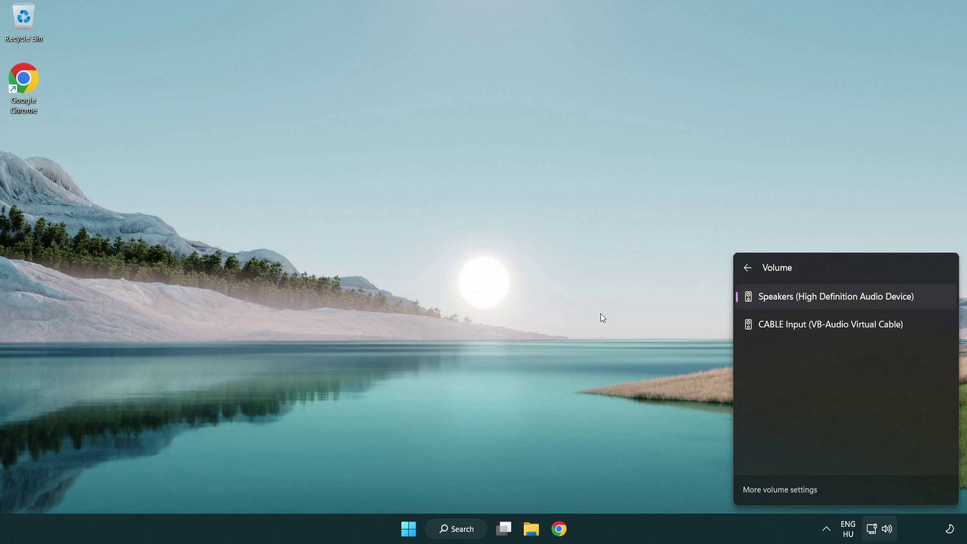
pyautogui.click(509, 291)
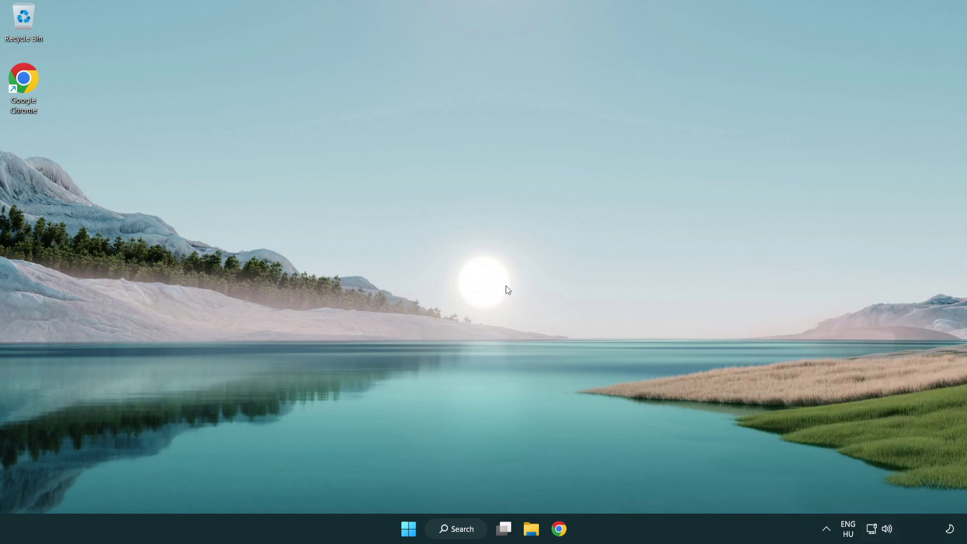
# - Reset sound devices and app volumes to recommended defaults in the Volume mixer, then close Settings
pyautogui.rightClick(887, 529)
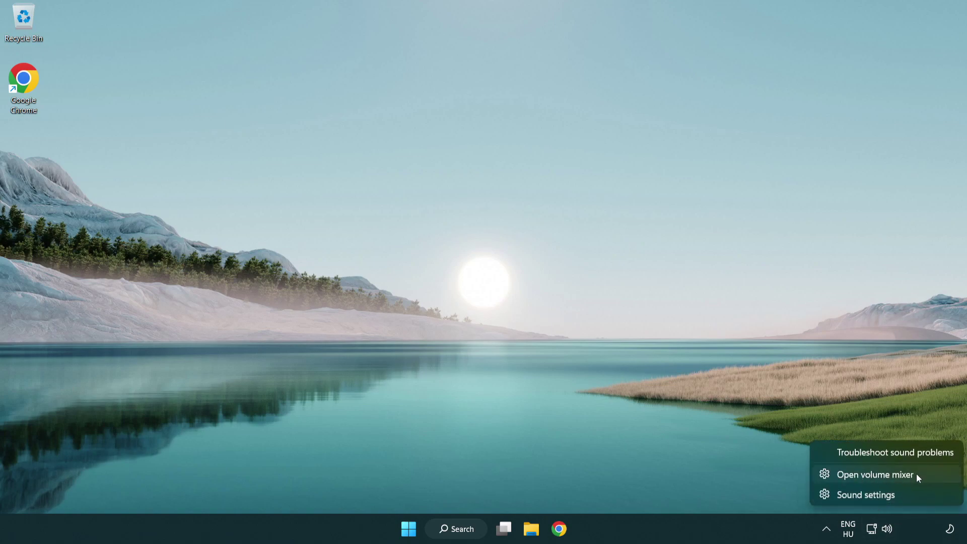
pyautogui.click(933, 477)
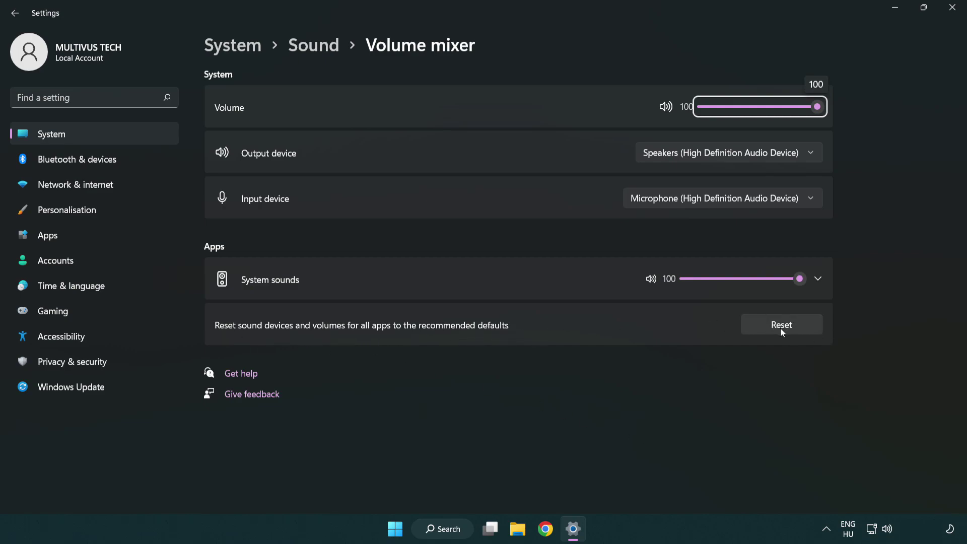
pyautogui.click(807, 328)
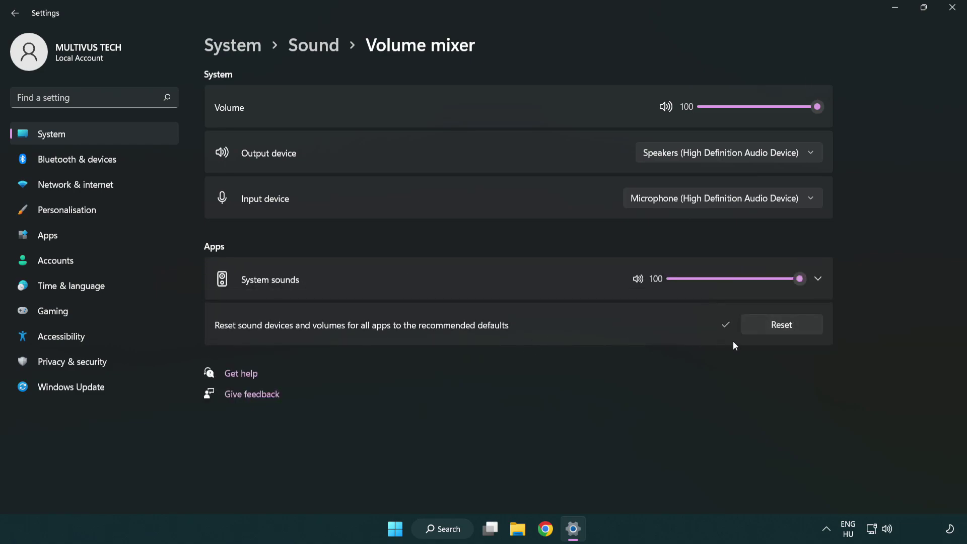
pyautogui.click(955, 10)
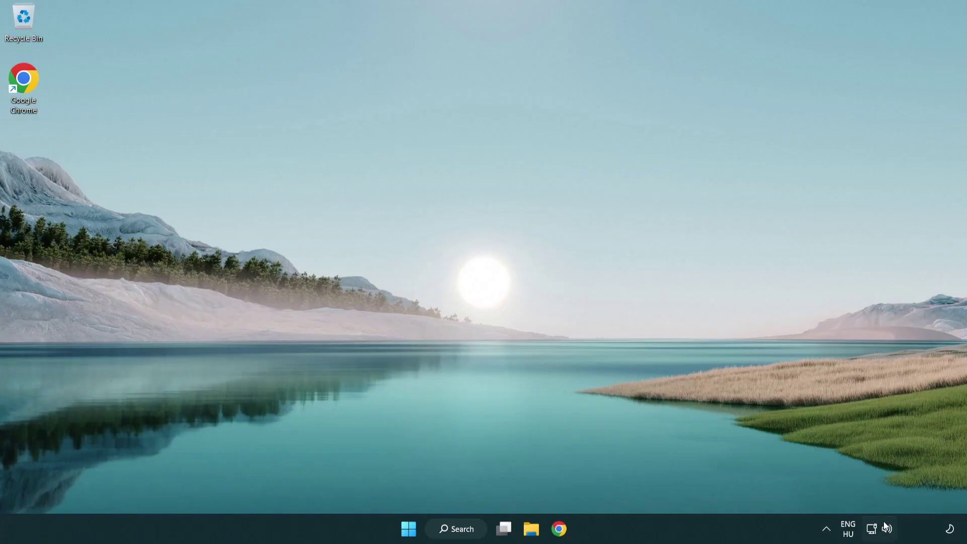
# - Open System > Sound settings, set the output volume to 100, and scroll to Advanced
pyautogui.rightClick(886, 529)
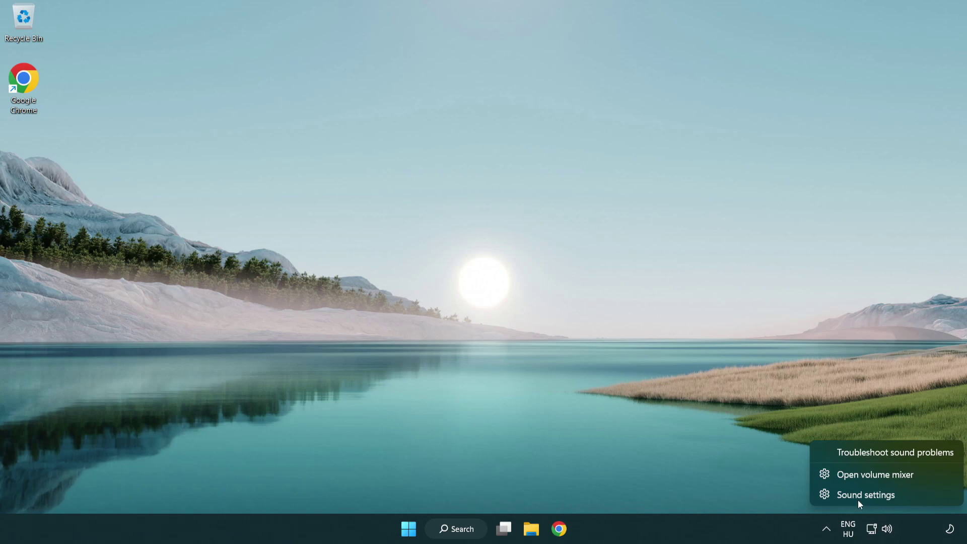
pyautogui.click(925, 498)
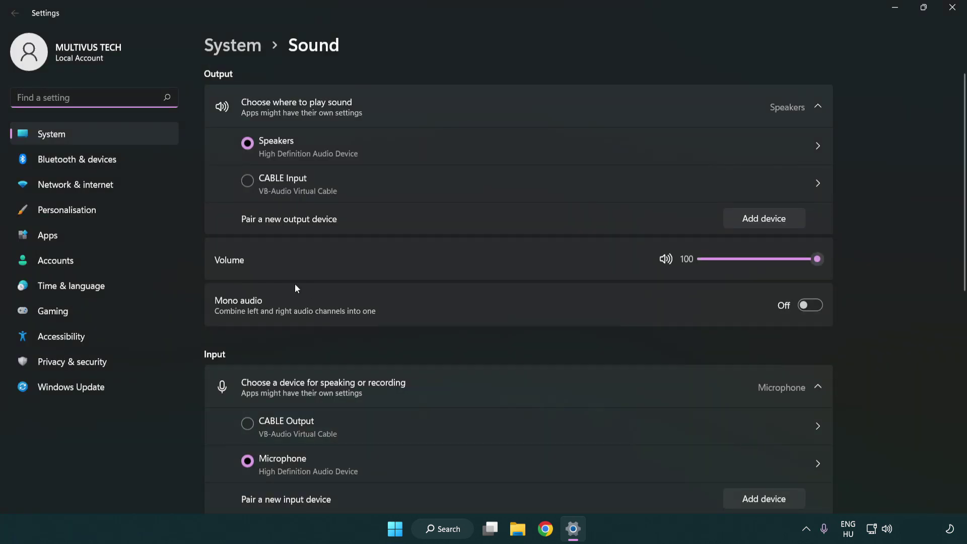
pyautogui.moveTo(778, 259); pyautogui.dragTo(863, 258)
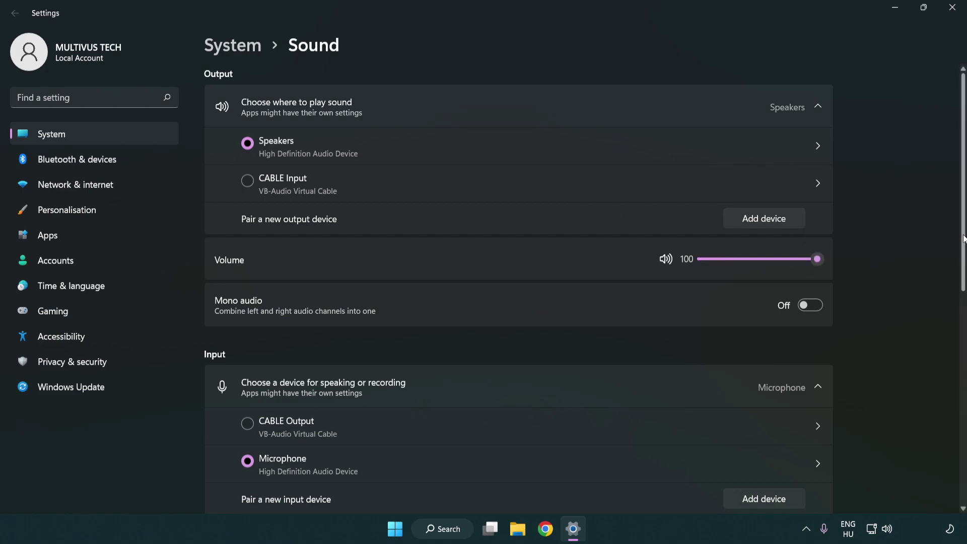
pyautogui.scroll(-6, 963, 238)
pyautogui.scroll(-2, 563, 328)
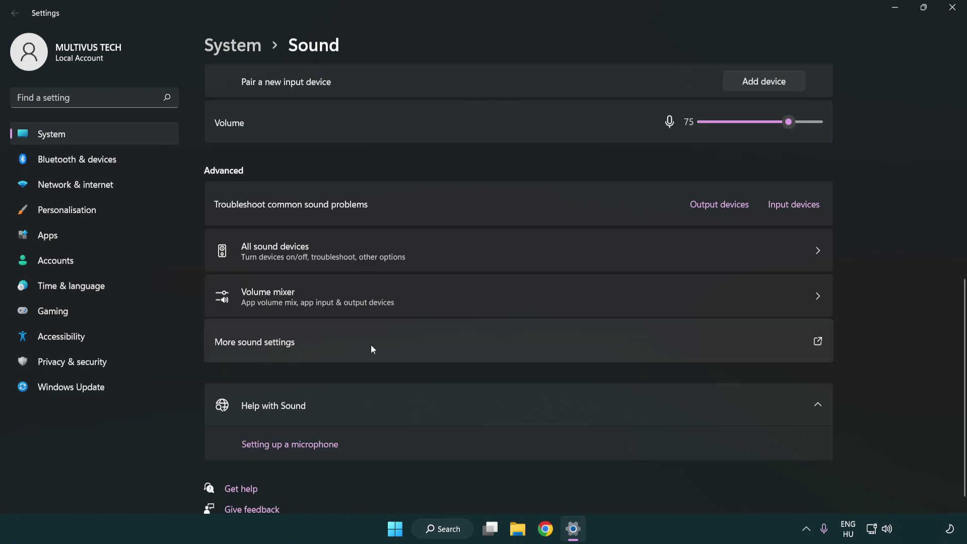
# - Disable the CABLE Input playback device in the classic Sound control panel
pyautogui.click(372, 348)
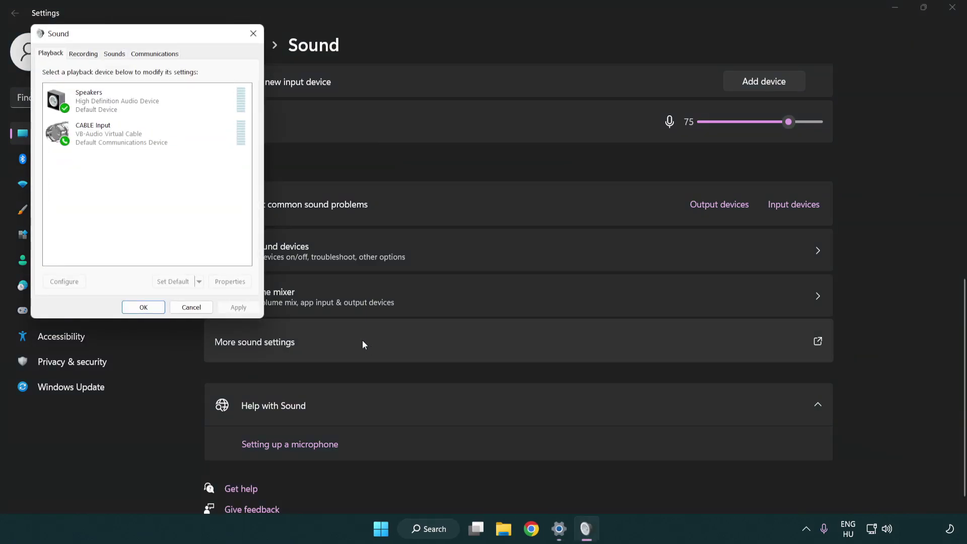
pyautogui.moveTo(173, 40); pyautogui.dragTo(497, 129)
pyautogui.click(463, 231)
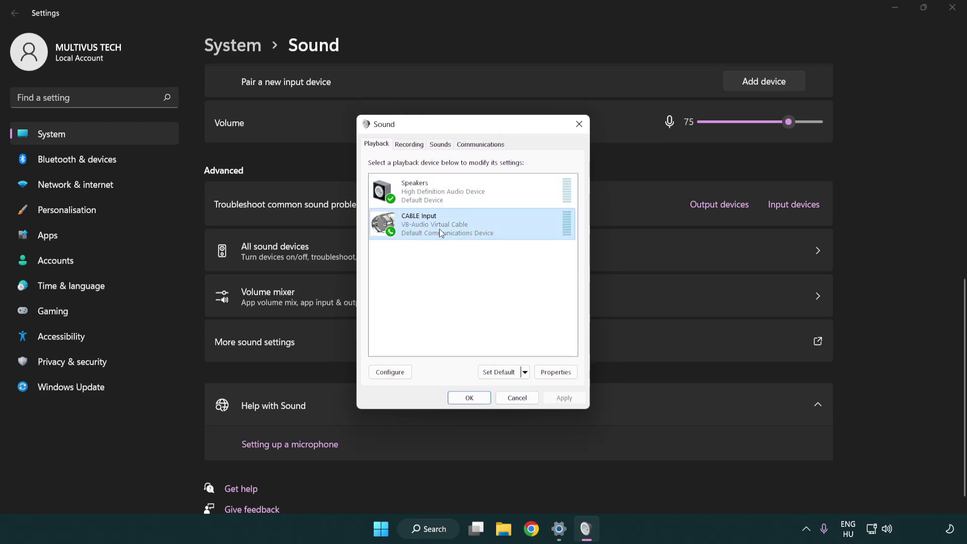
pyautogui.rightClick(439, 229)
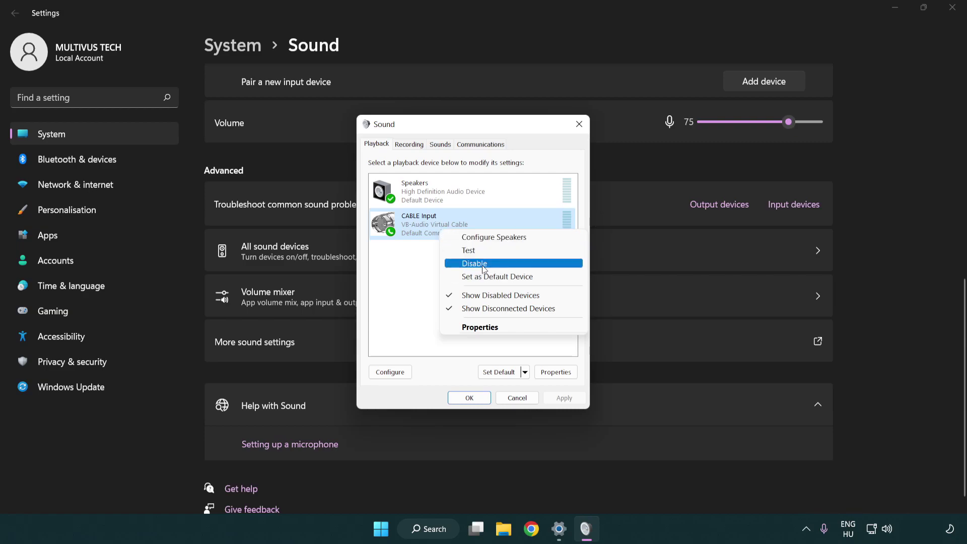
pyautogui.click(499, 264)
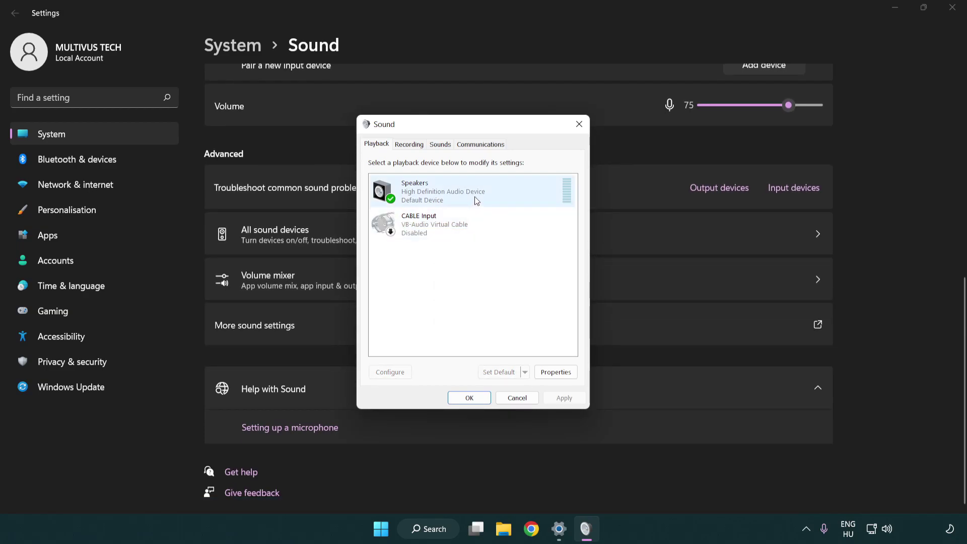
# - Configure Speakers as 7.1 Surround, keeping all optional and full-range speakers enabled
pyautogui.rightClick(492, 194)
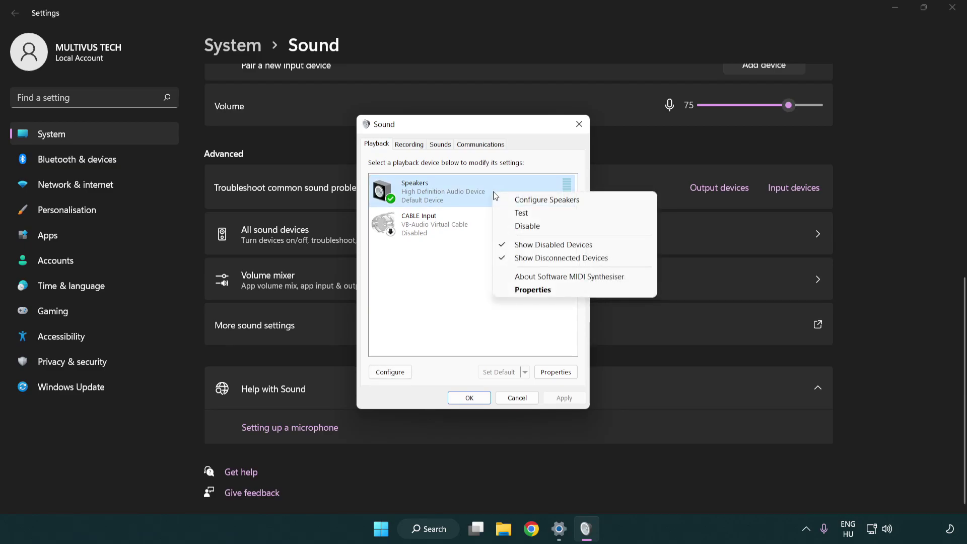
pyautogui.click(532, 204)
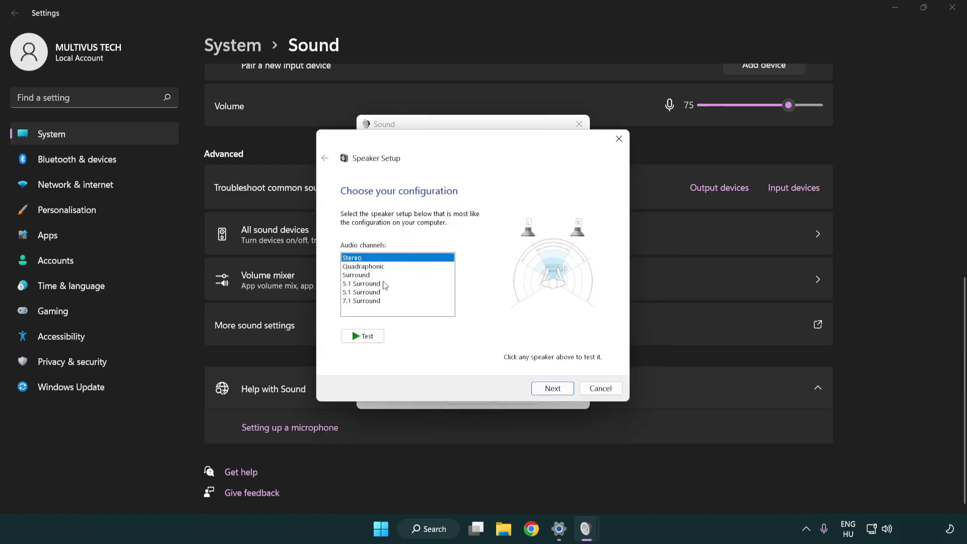
pyautogui.moveTo(385, 283); pyautogui.dragTo(384, 304)
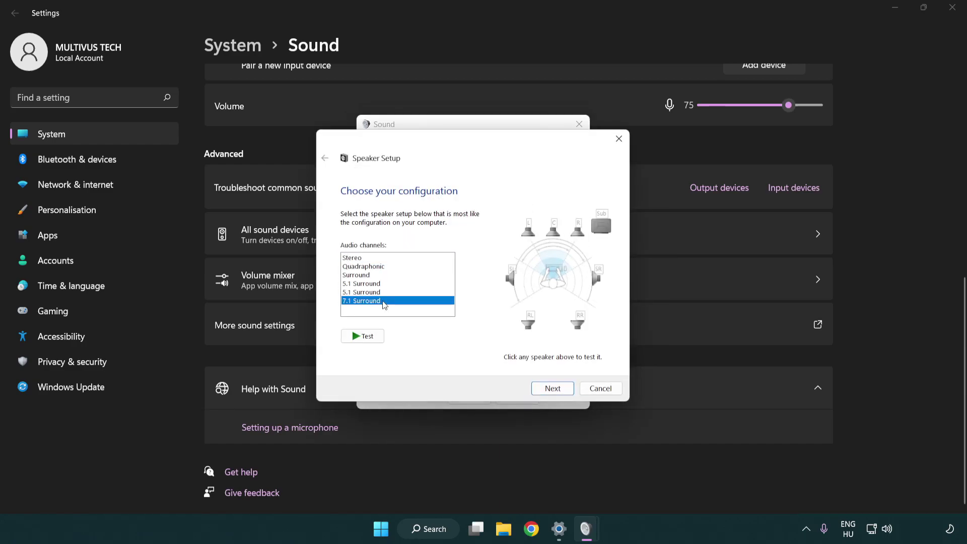
pyautogui.click(552, 389)
pyautogui.click(552, 388)
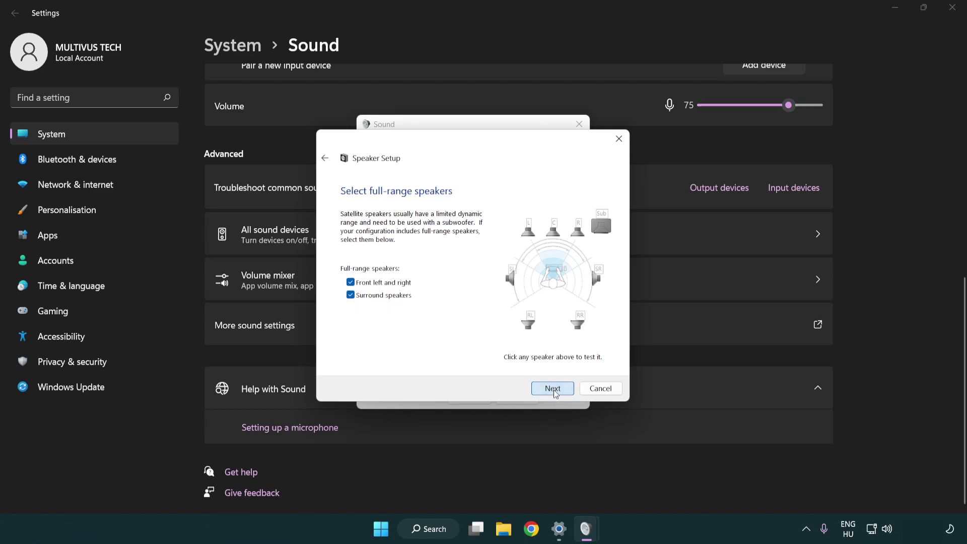
pyautogui.click(539, 386)
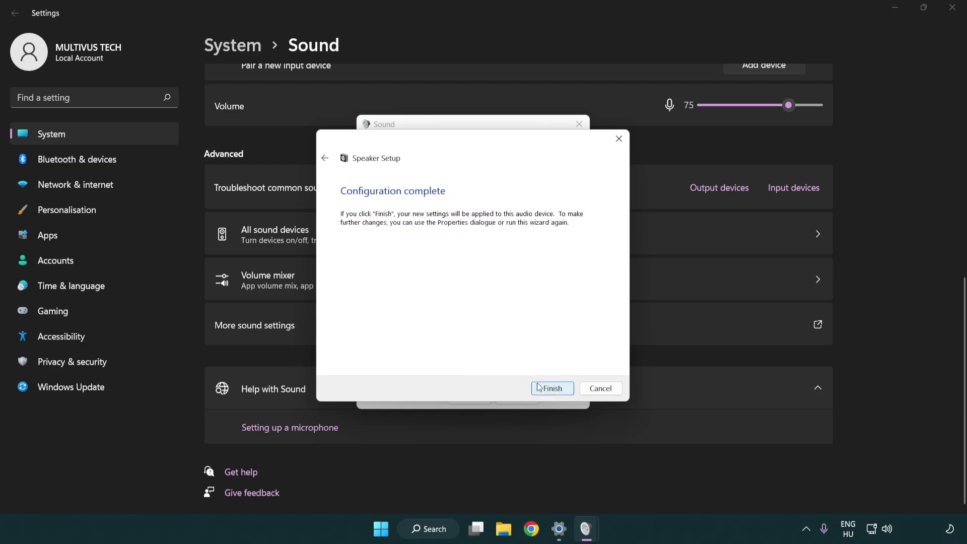
pyautogui.click(552, 388)
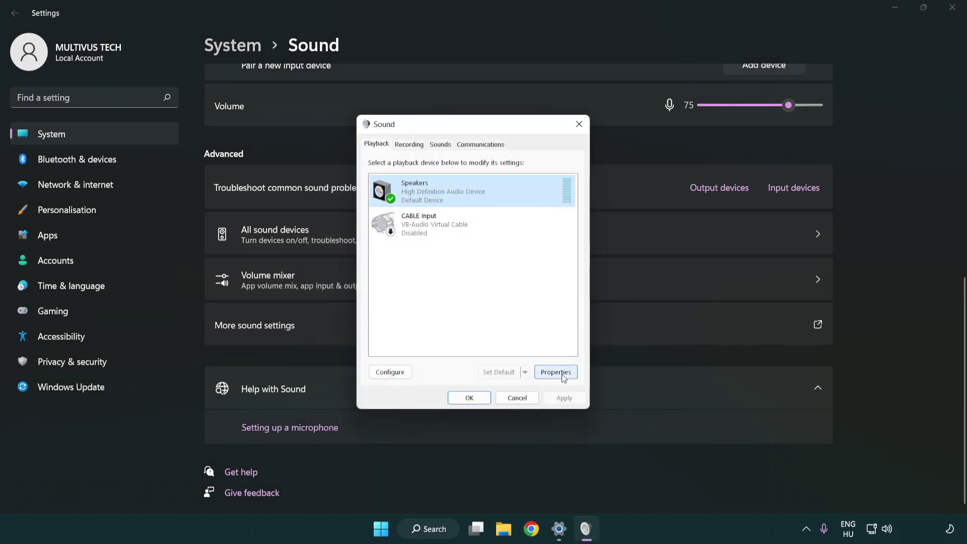
# - Turn off all sound enhancements in Speakers Properties
pyautogui.click(556, 372)
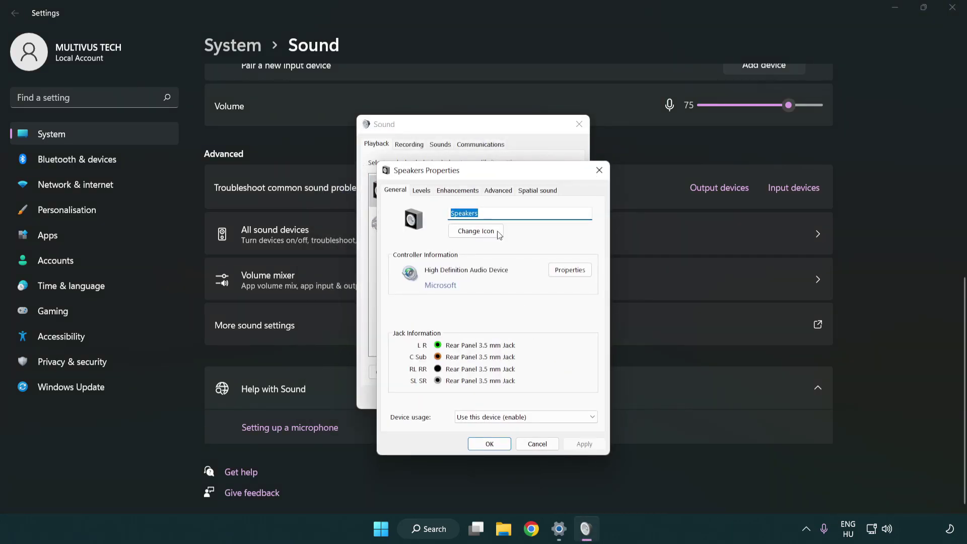
pyautogui.moveTo(488, 173); pyautogui.dragTo(471, 132)
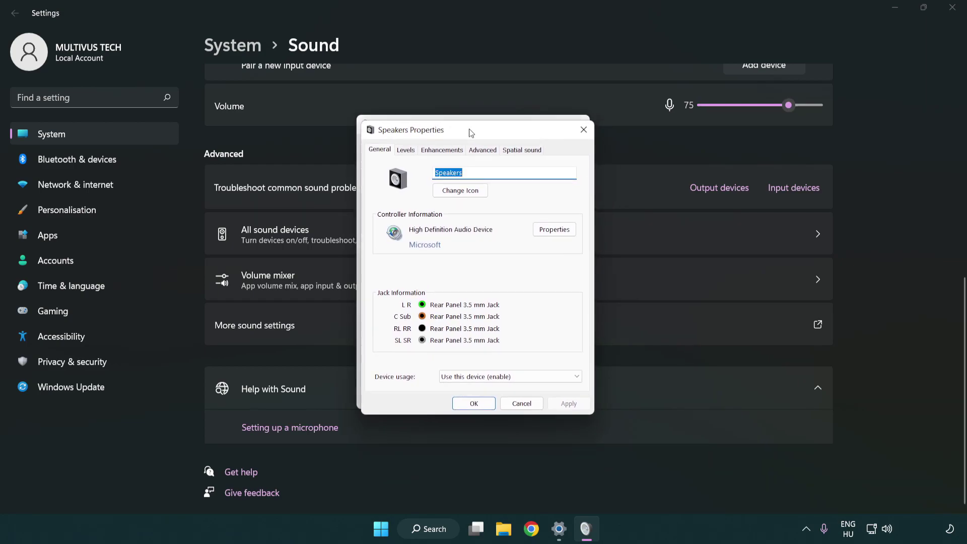
pyautogui.click(442, 150)
pyautogui.click(433, 201)
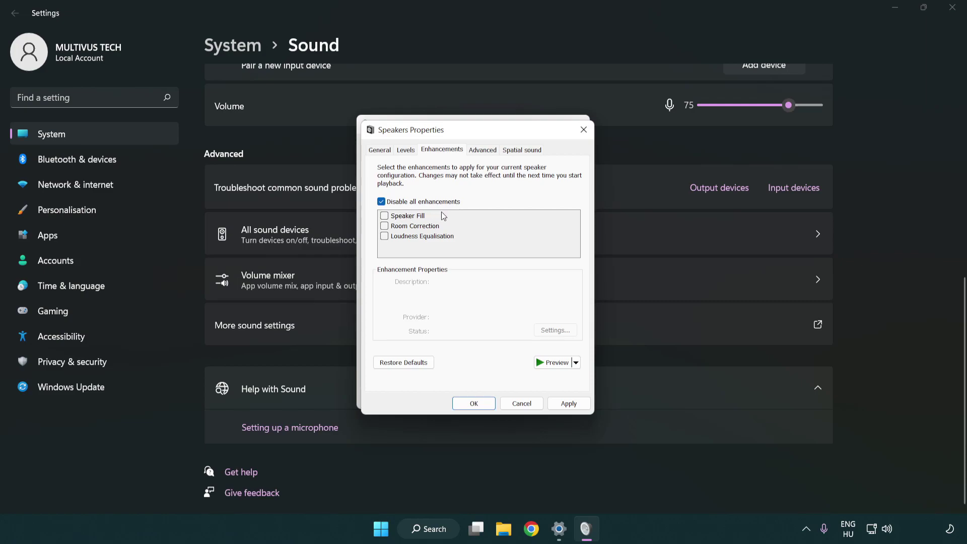
# - Apply 16 bit, 48000 Hz (DVD Quality) as the default format and close the Sound dialogs
pyautogui.click(484, 150)
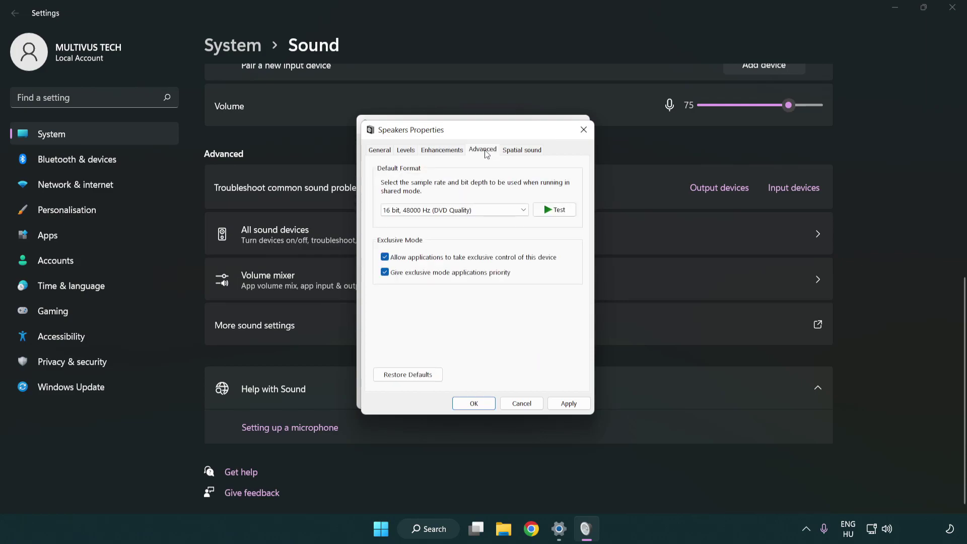
pyautogui.click(433, 210)
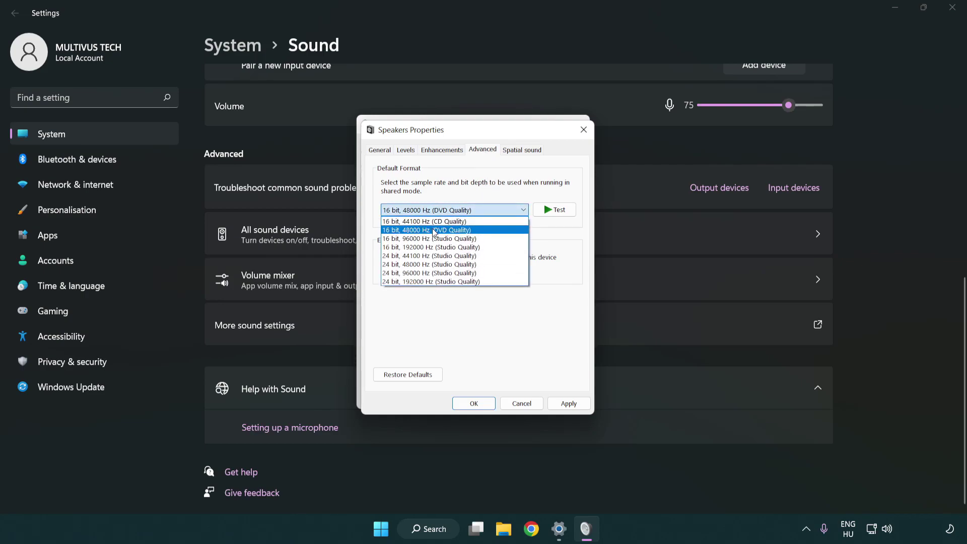
pyautogui.click(434, 230)
pyautogui.click(567, 404)
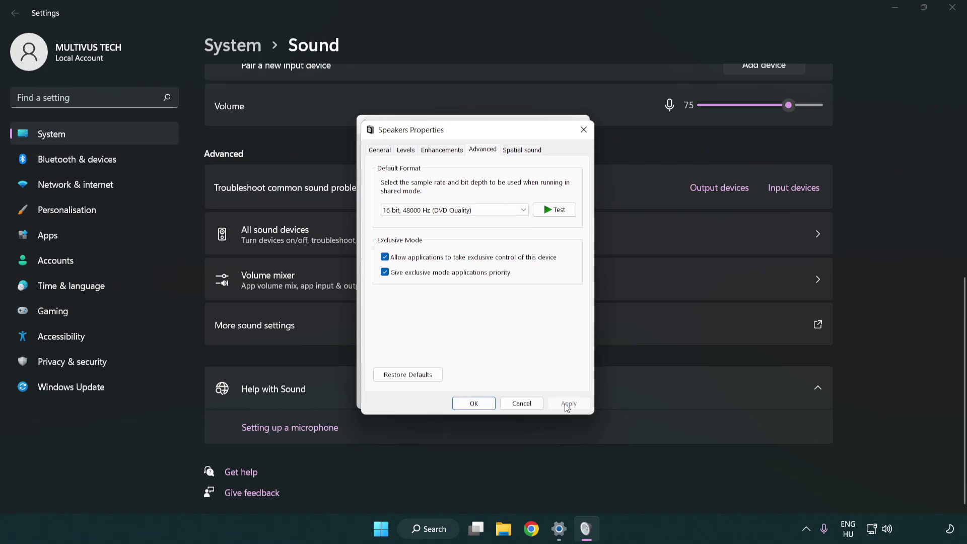
pyautogui.click(474, 403)
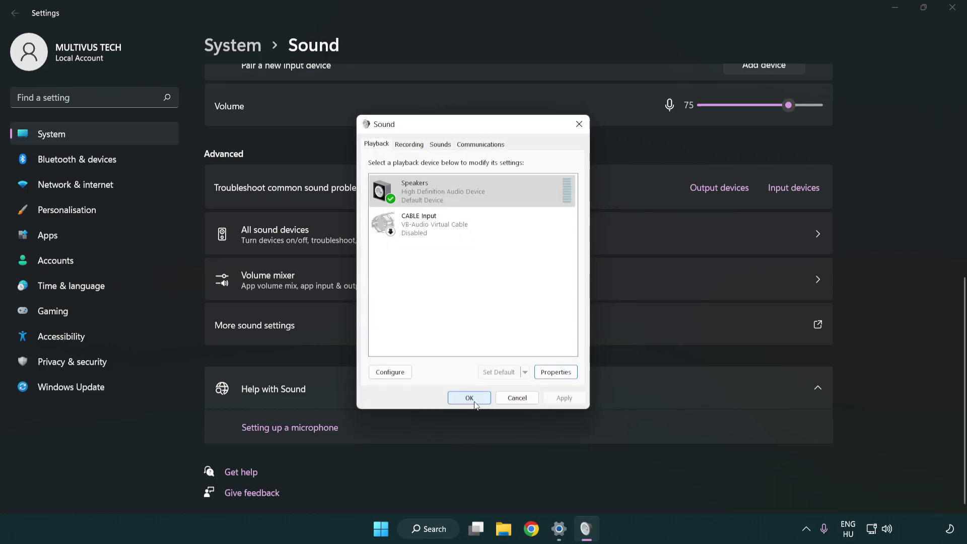
pyautogui.click(471, 402)
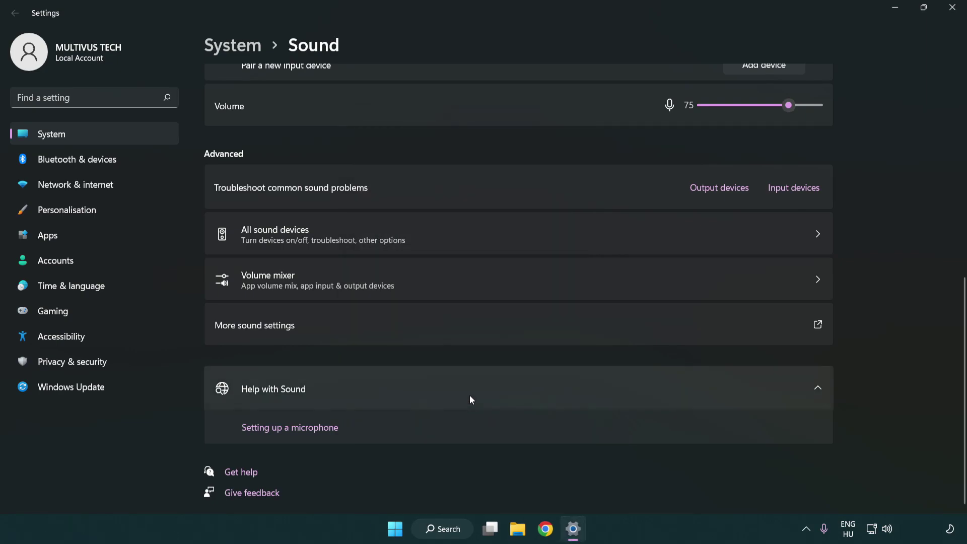
# - Close Settings, then bring up the Start menu's power options
pyautogui.click(952, 8)
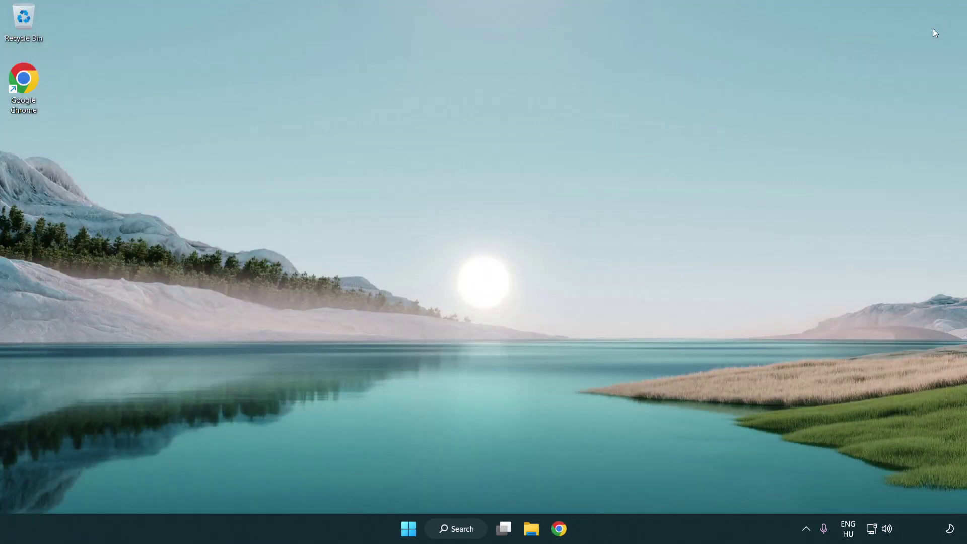
pyautogui.click(410, 530)
pyautogui.click(640, 486)
# - Search for 'device manager' and launch Device Manager from the results
pyautogui.click(459, 529)
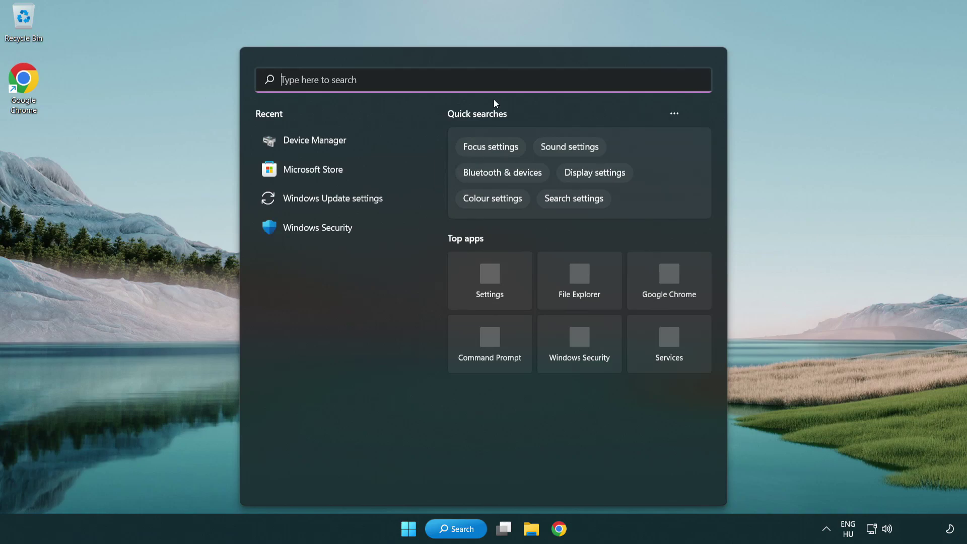
pyautogui.write('device manager')
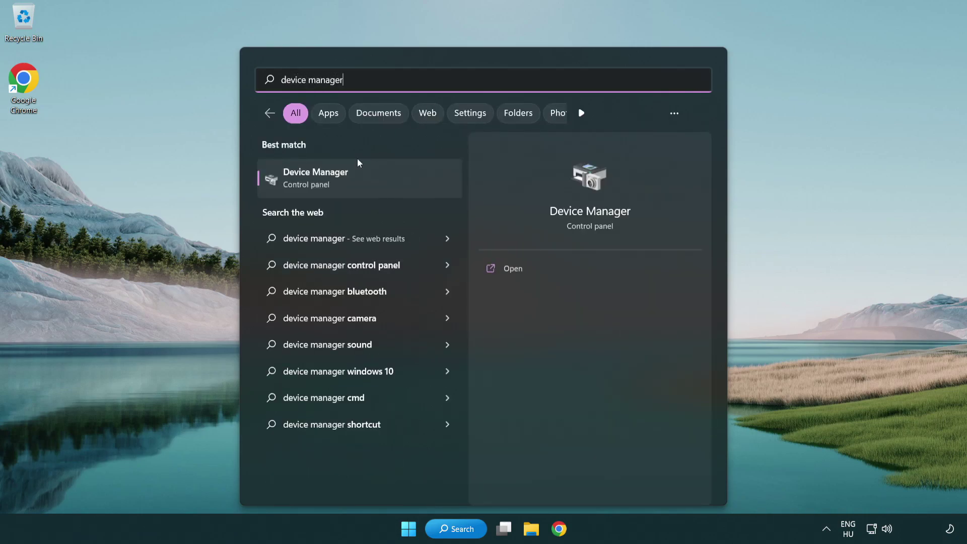
pyautogui.click(395, 183)
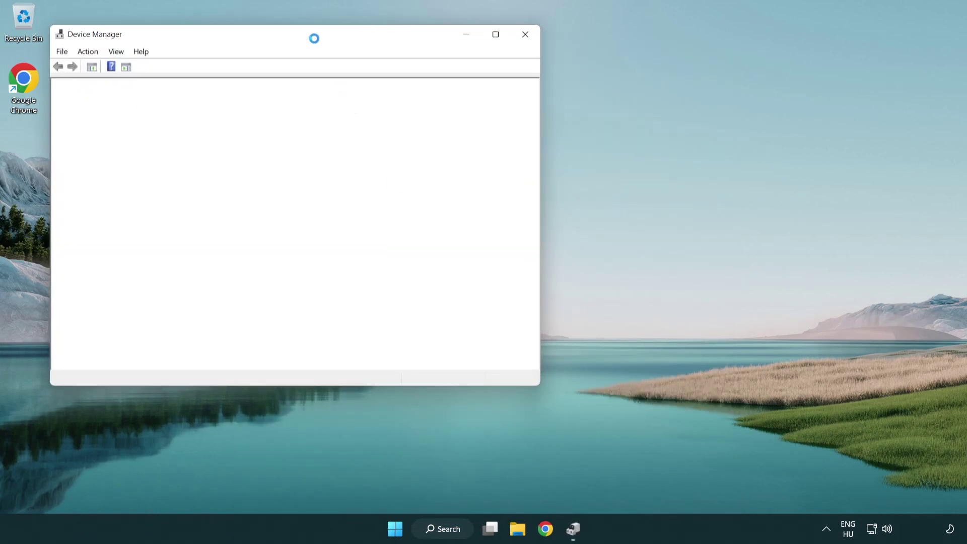
# - Expand Sound, video and game controllers and right-click High Definition Audio Device
pyautogui.moveTo(304, 33); pyautogui.dragTo(488, 90)
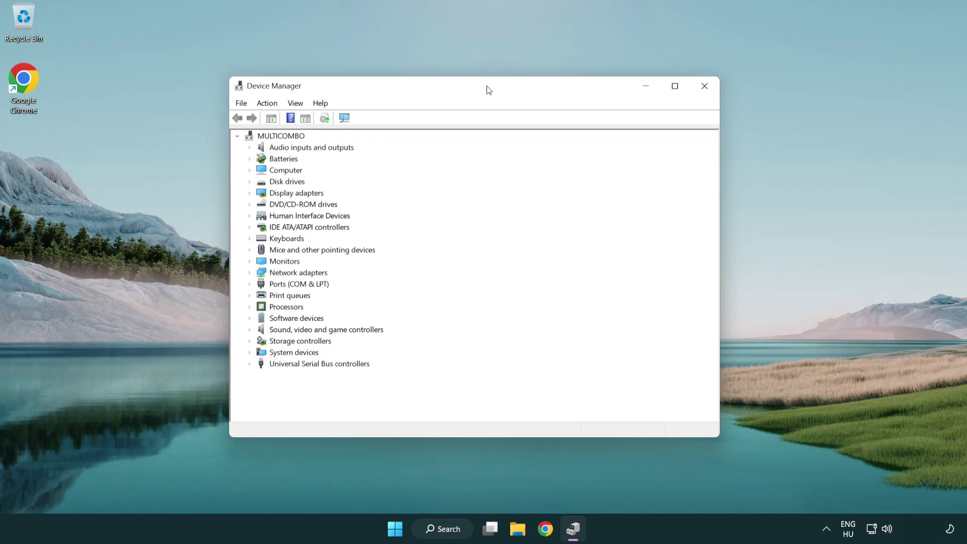
pyautogui.click(279, 330)
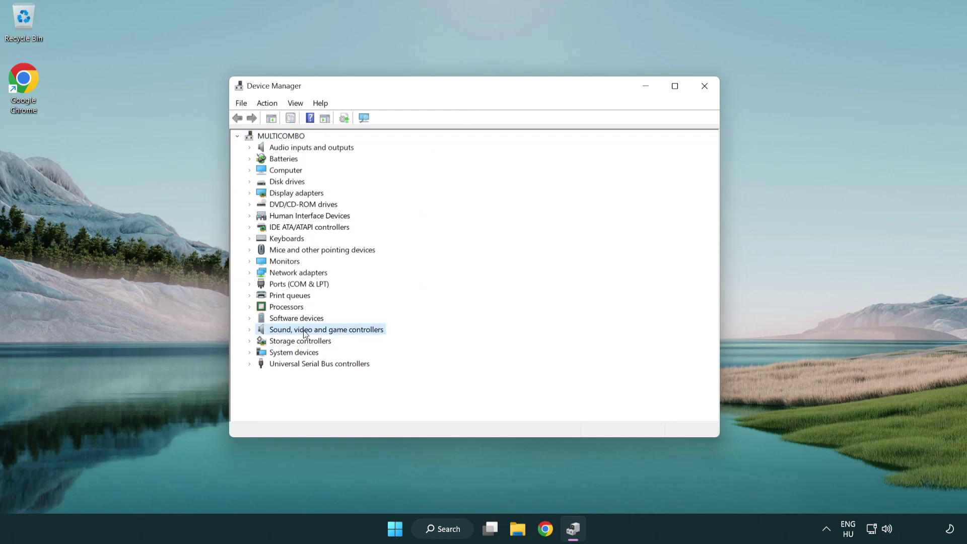
pyautogui.click(250, 330)
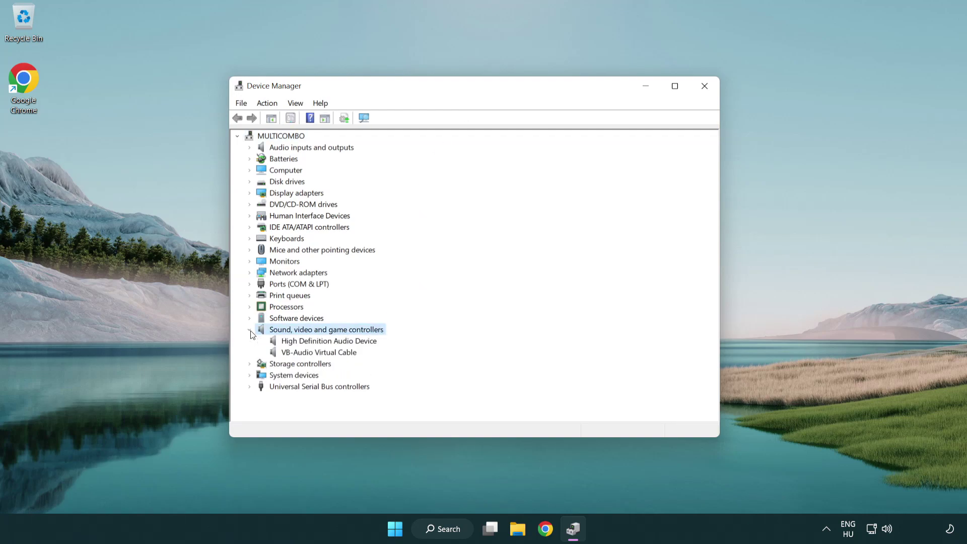
pyautogui.click(299, 342)
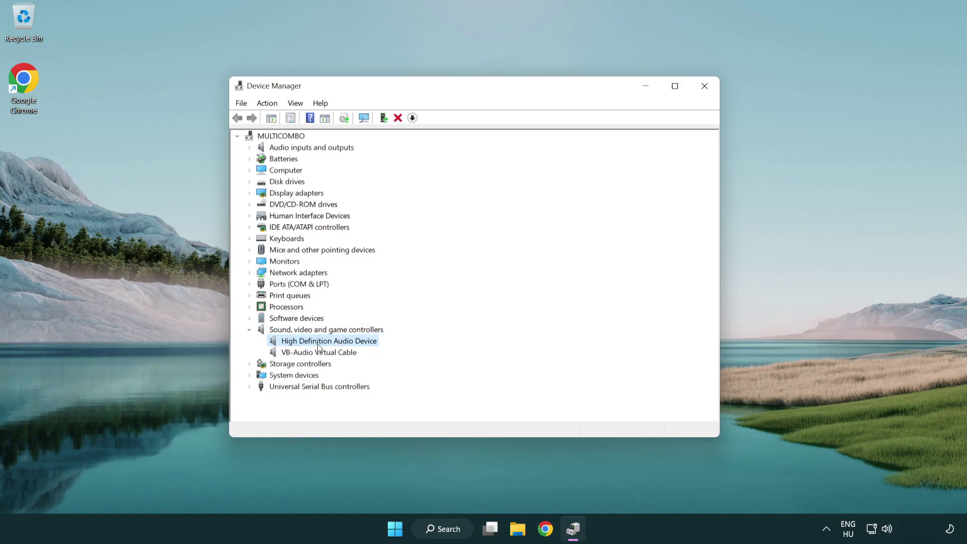
pyautogui.rightClick(337, 341)
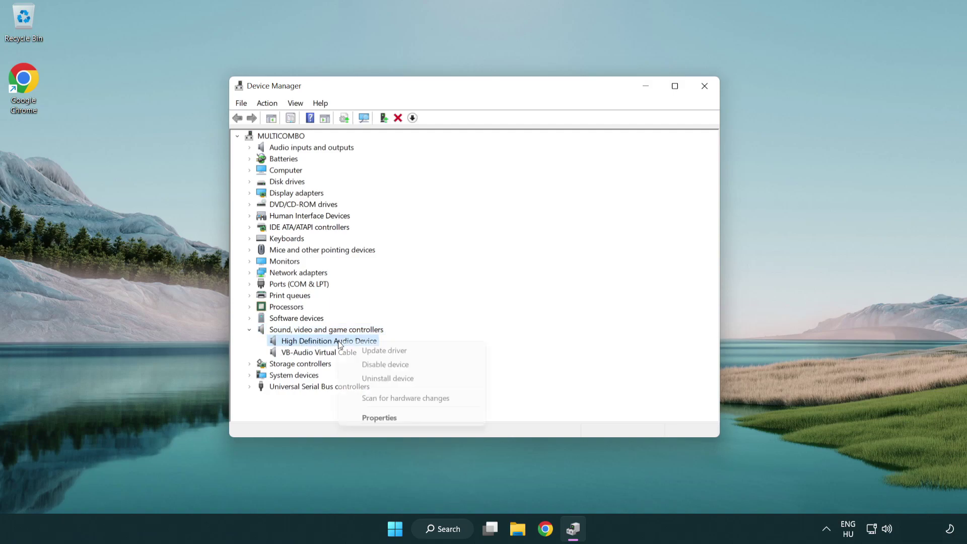
# - Reinstall the High Definition Audio Device driver by picking it from drivers on this computer
pyautogui.click(417, 351)
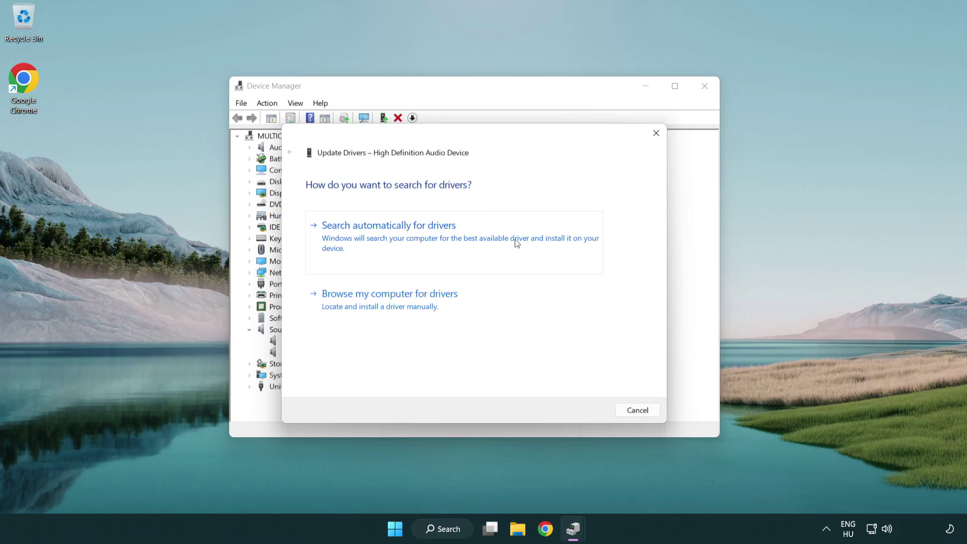
pyautogui.click(392, 316)
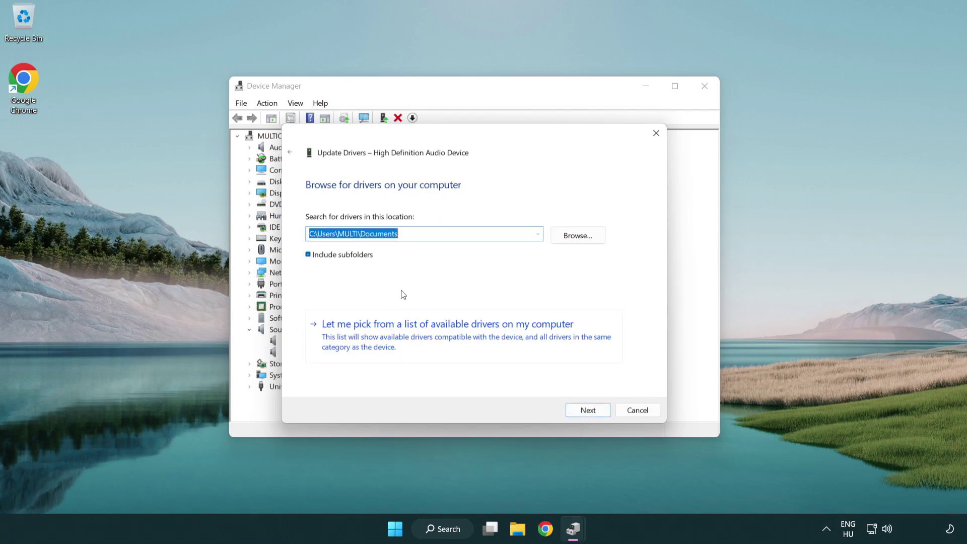
pyautogui.click(466, 344)
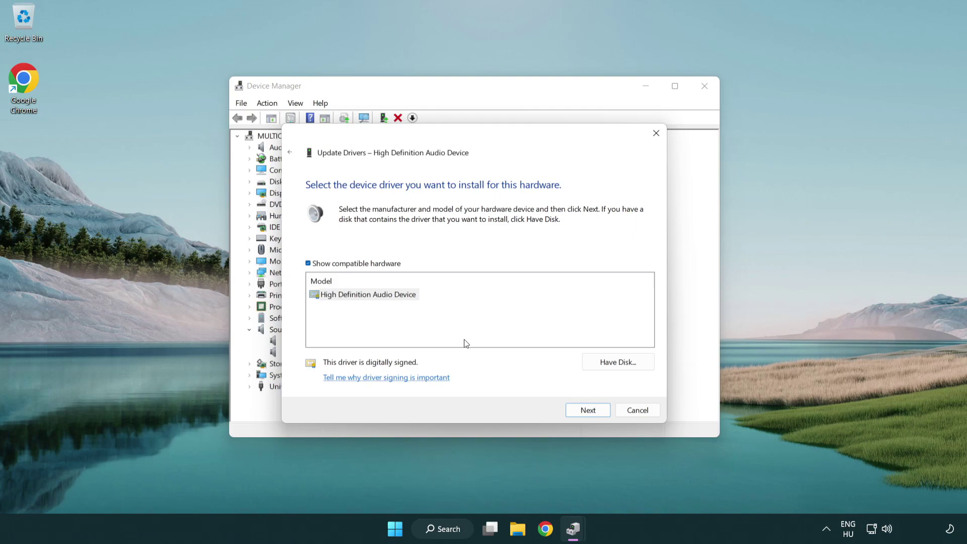
pyautogui.click(310, 297)
pyautogui.click(312, 296)
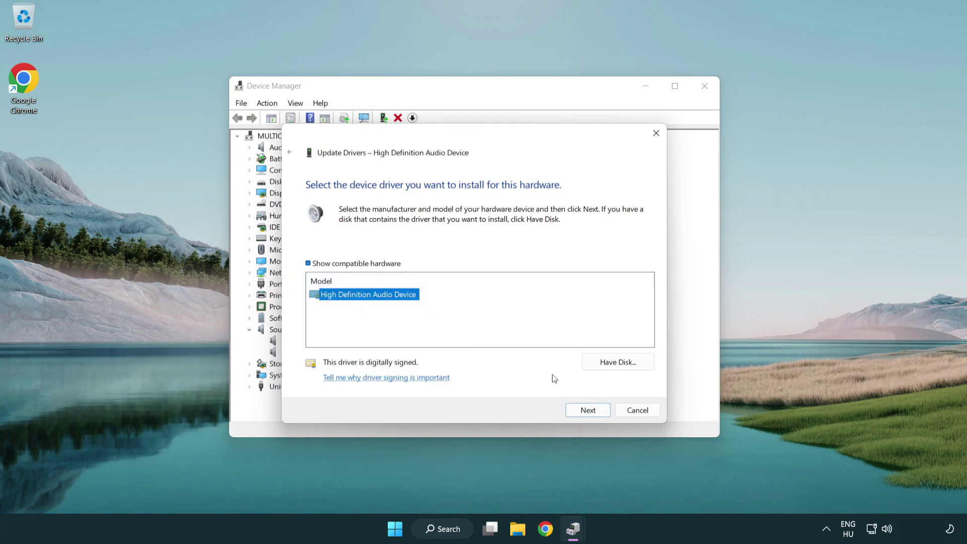
pyautogui.click(599, 414)
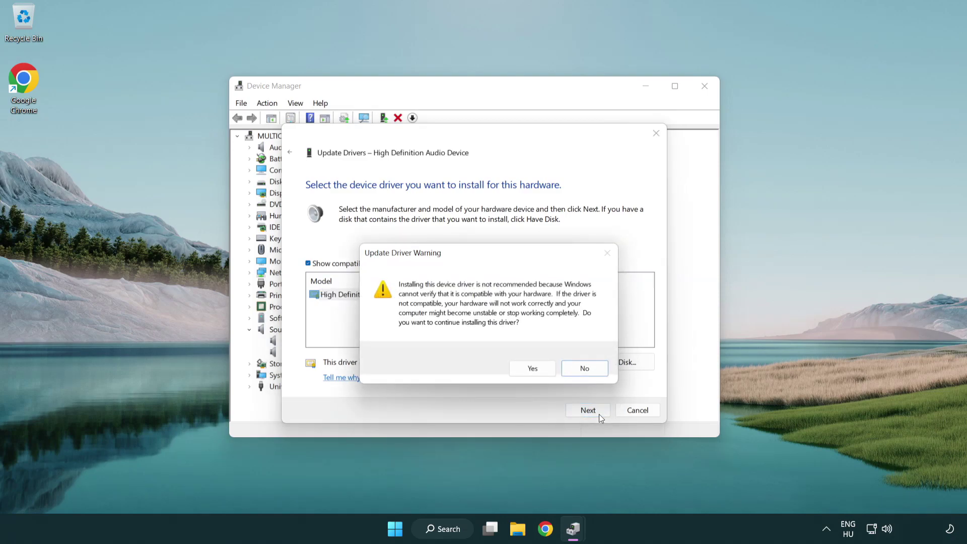
pyautogui.click(533, 369)
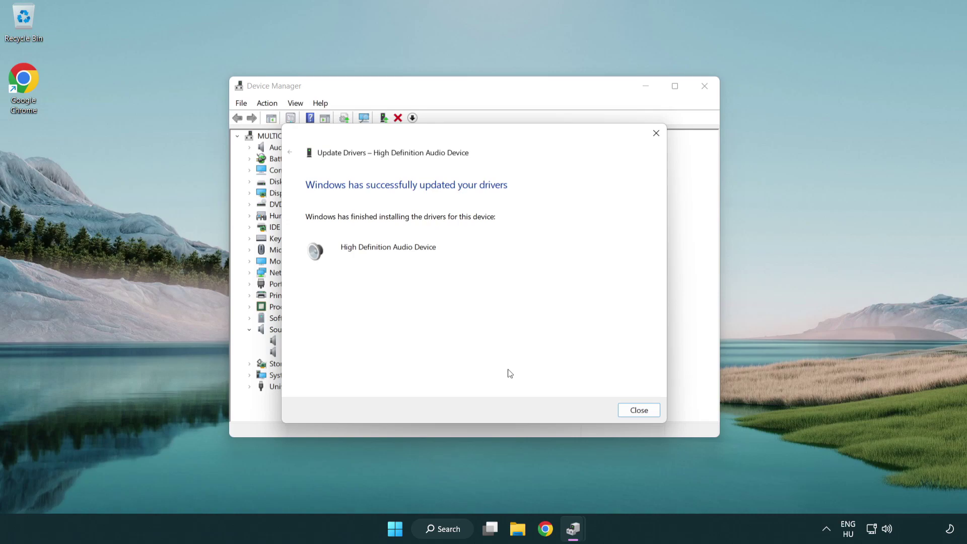
pyautogui.click(639, 411)
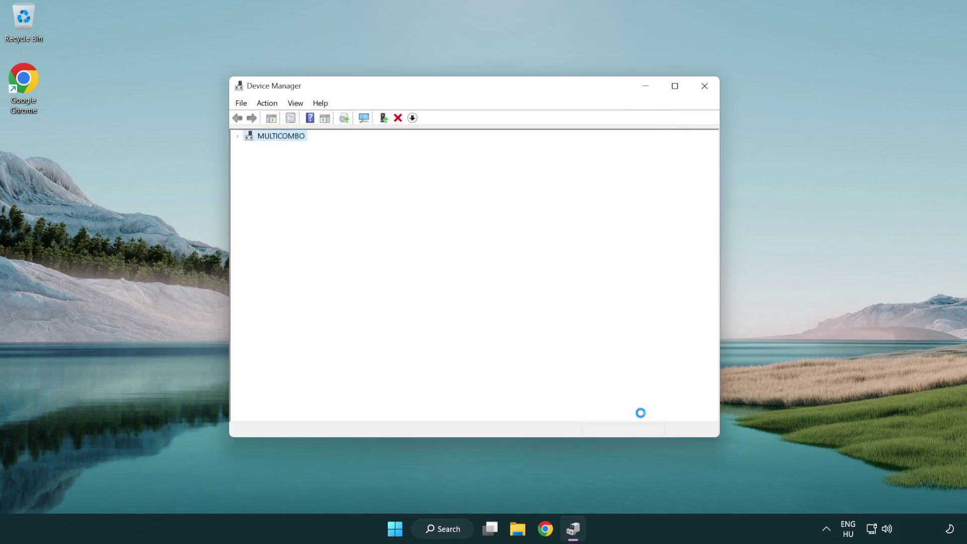
# - Close Device Manager, then bring up the Start menu's power options for restart and shutdown
pyautogui.click(704, 87)
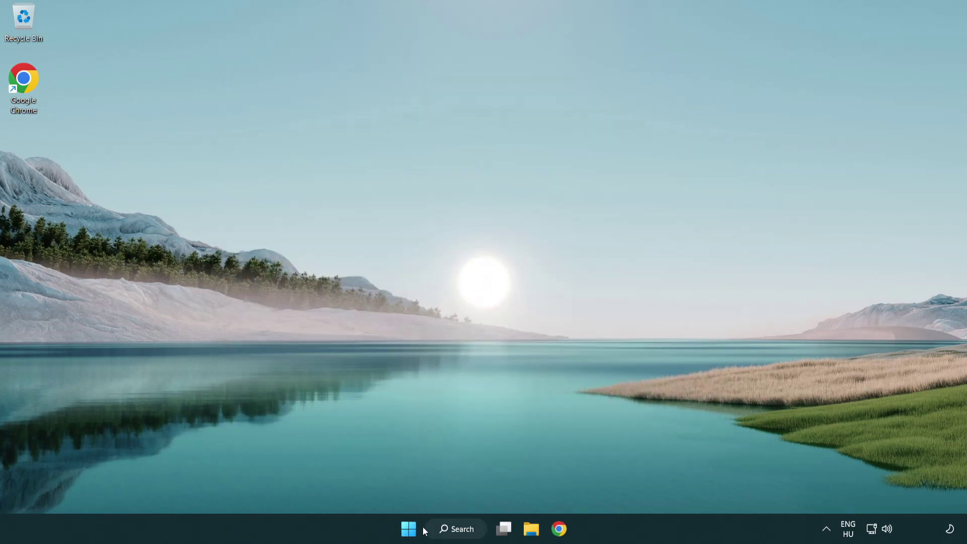
pyautogui.click(410, 530)
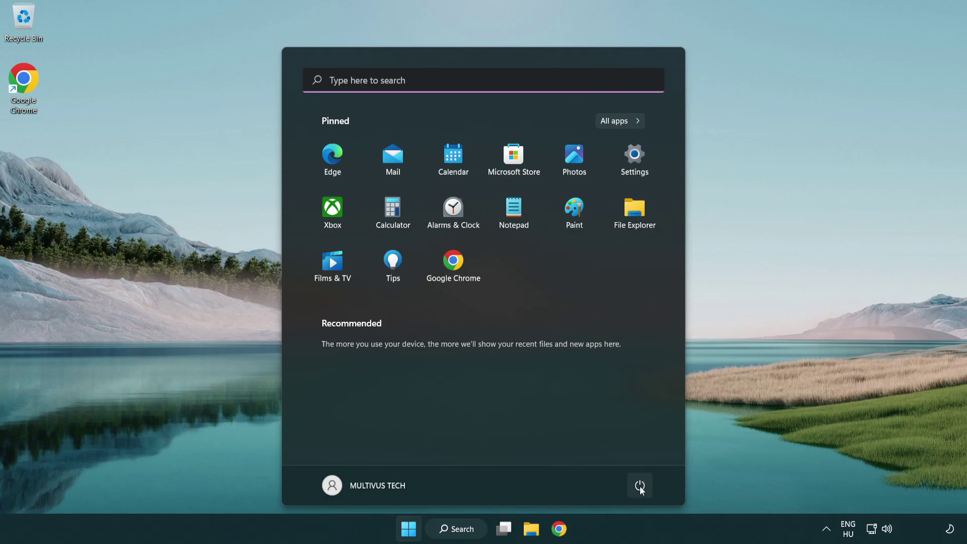
pyautogui.click(640, 489)
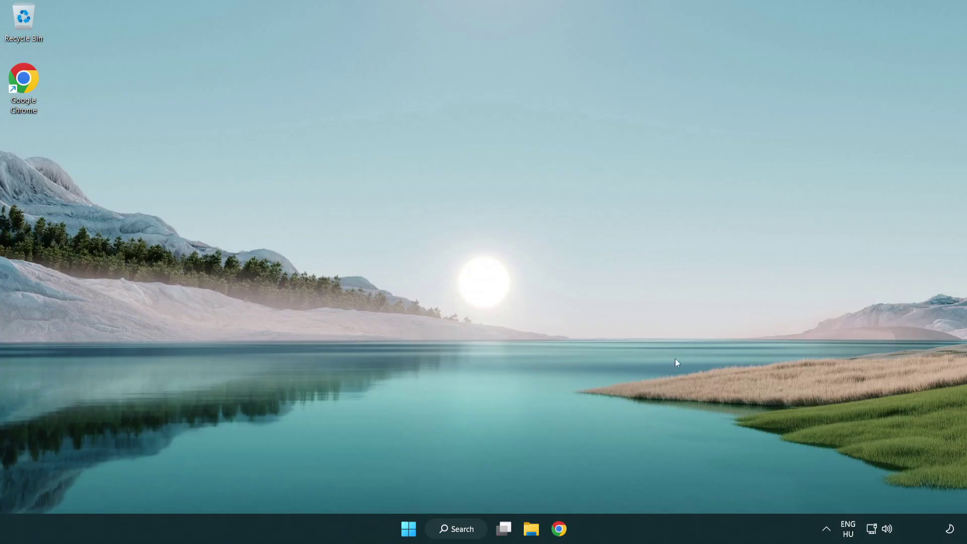
# - Launch the Playing Audio troubleshooter via Troubleshoot sound problems on the taskbar speaker icon
pyautogui.rightClick(889, 532)
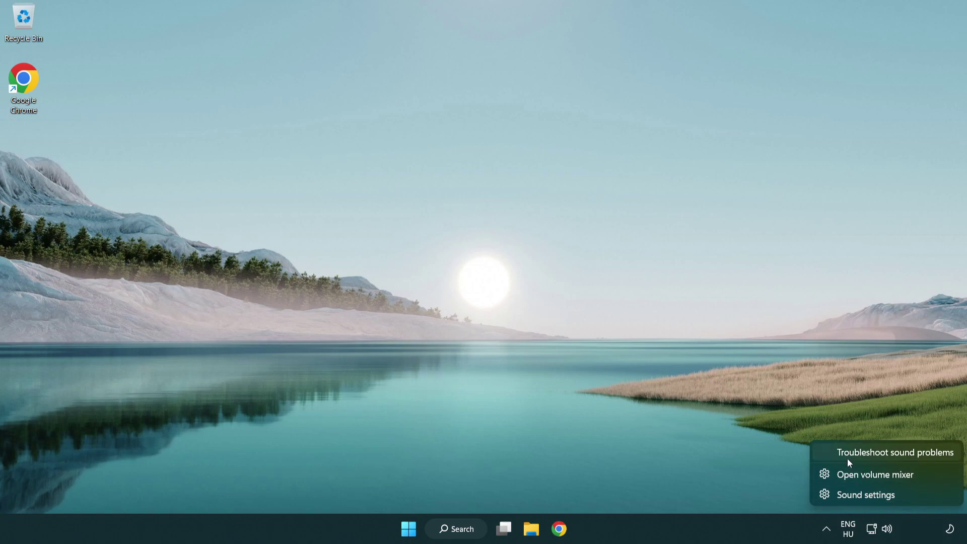
pyautogui.click(884, 457)
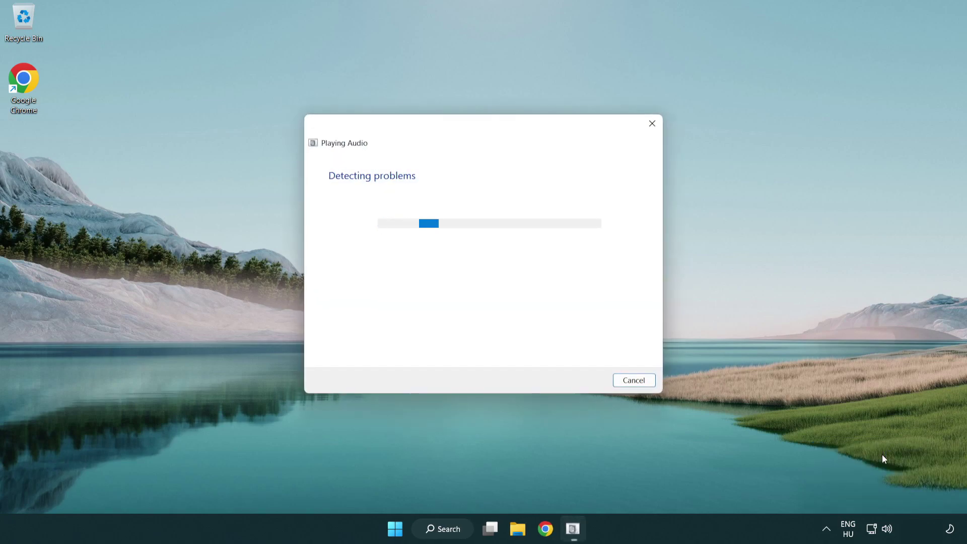